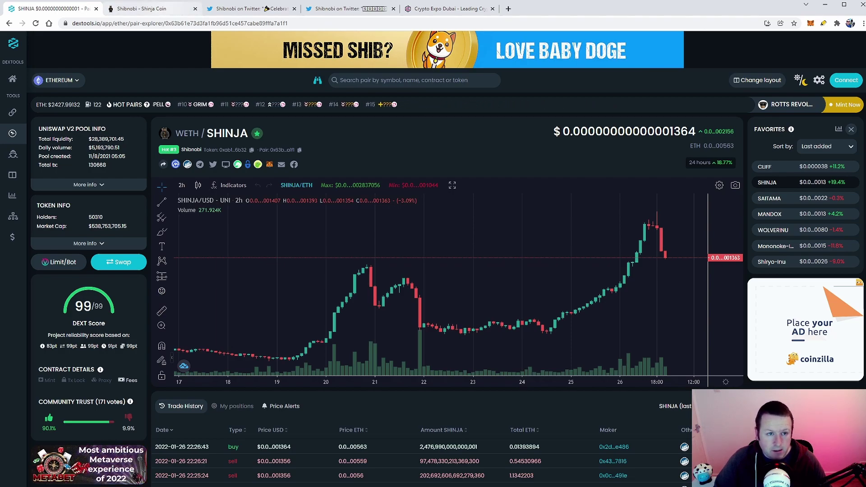
# - Highlight Shibnobi's Total and Circulating Supply figures, then bring up the 50,000-holders tweet
pyautogui.click(146, 9)
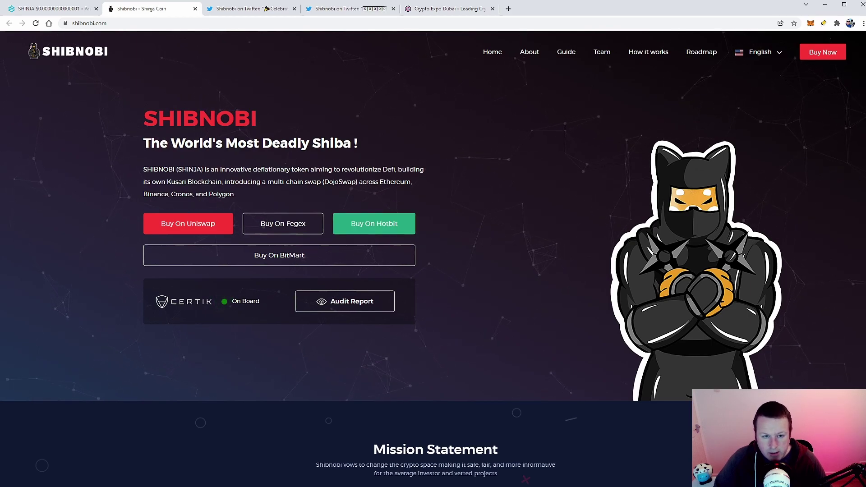
pyautogui.scroll(-4, 375, 224)
pyautogui.scroll(-2, 374, 223)
pyautogui.scroll(-2, 374, 224)
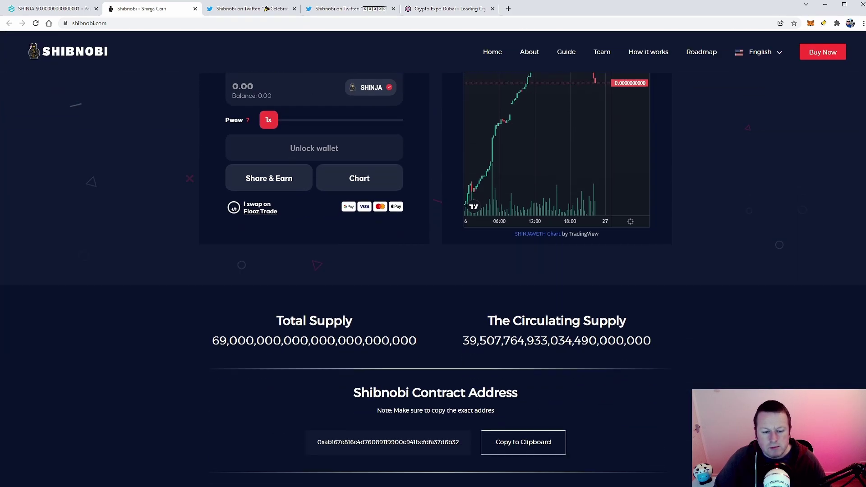
pyautogui.moveTo(227, 340); pyautogui.dragTo(408, 341)
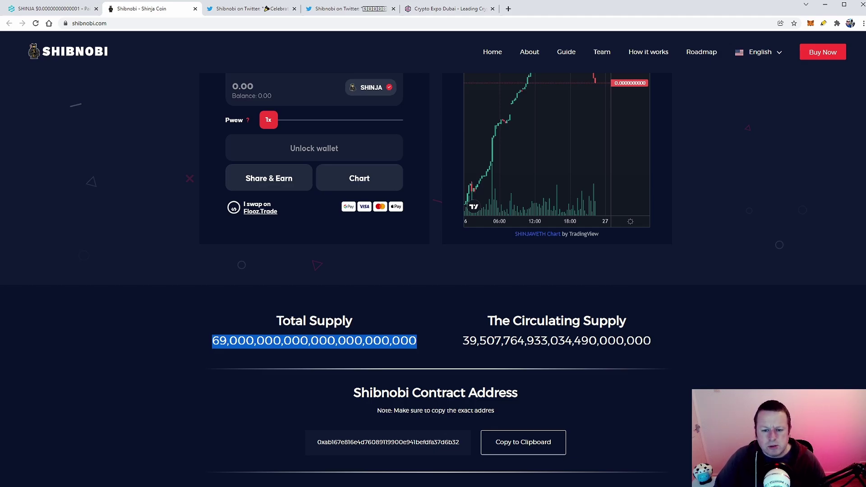
pyautogui.moveTo(464, 341); pyautogui.dragTo(643, 341)
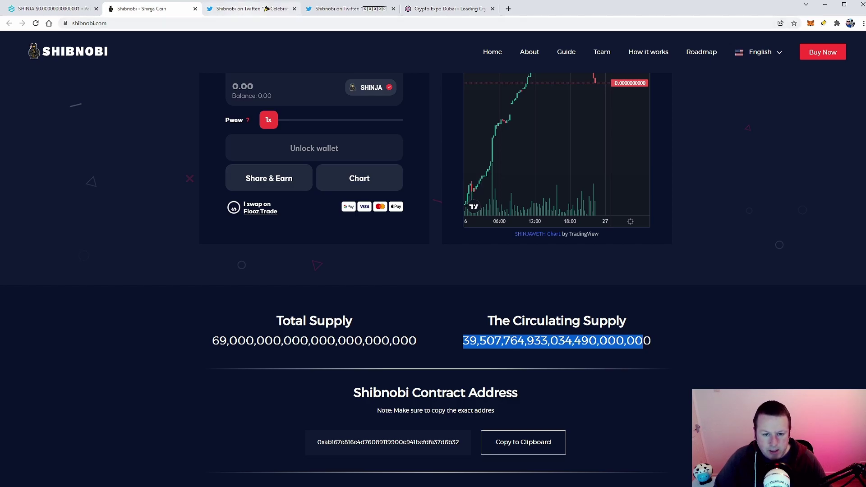
pyautogui.click(245, 8)
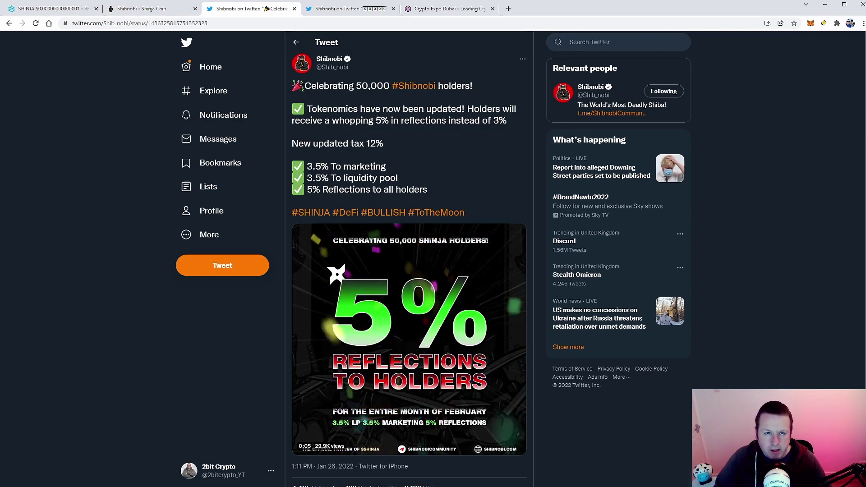
# - Switch back to the DEXTools SHINJA/WETH price chart with Ctrl+1
pyautogui.hotkey('ctrl', '1')
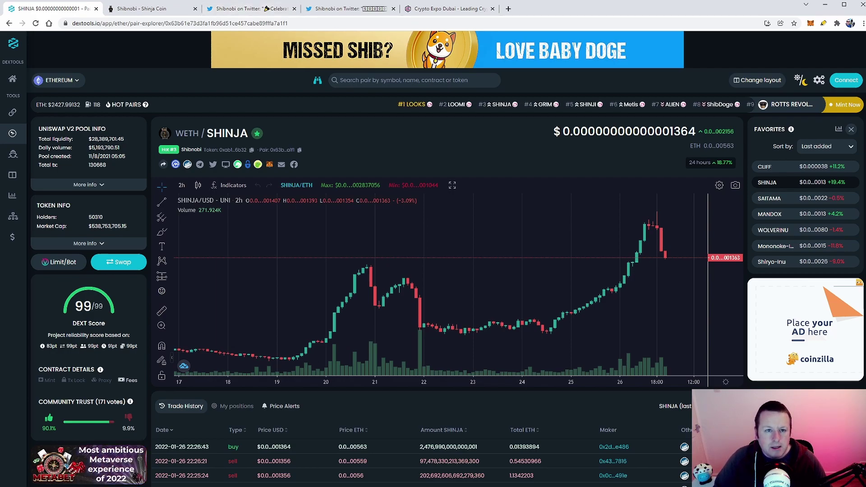
# - Switch to the Shibnobi tweet about 5% reflections and the 12% tax split
pyautogui.hotkey('ctrl', '3')
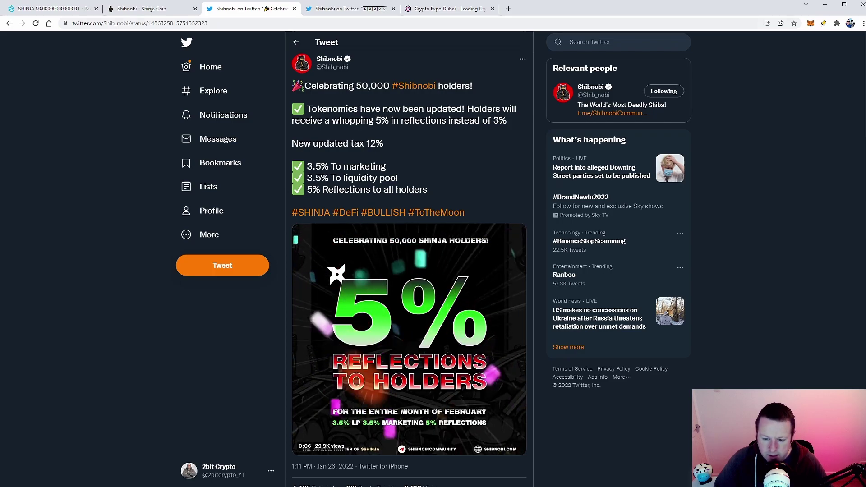
# - Switch to the Shibnobi - Shinja Coin tab showing the circulating supply figure
pyautogui.hotkey('ctrl', 'Tab')
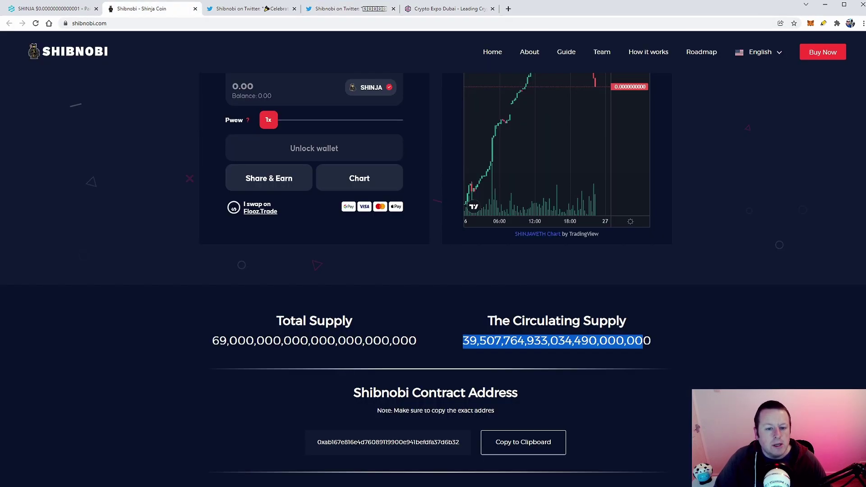
# - Highlight and clear both supply numbers, then show the 50K-holders sextillion-burn tweet
pyautogui.moveTo(212, 341); pyautogui.dragTo(651, 341)
pyautogui.click(651, 340)
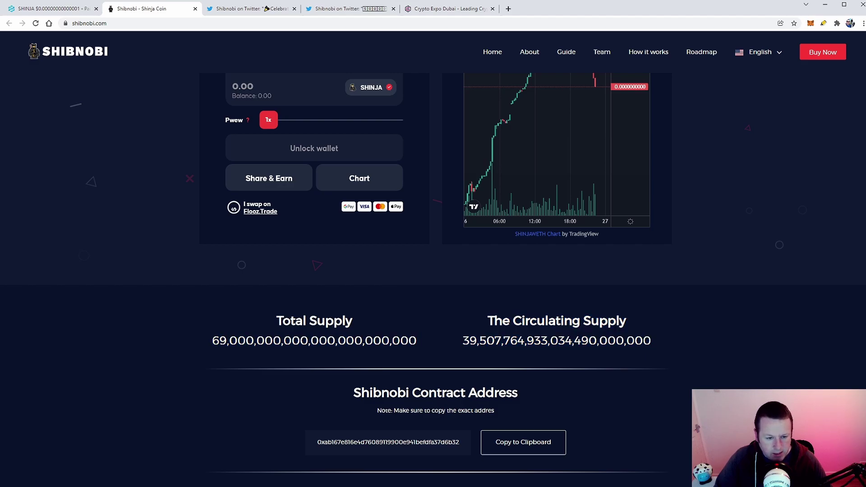
pyautogui.click(346, 8)
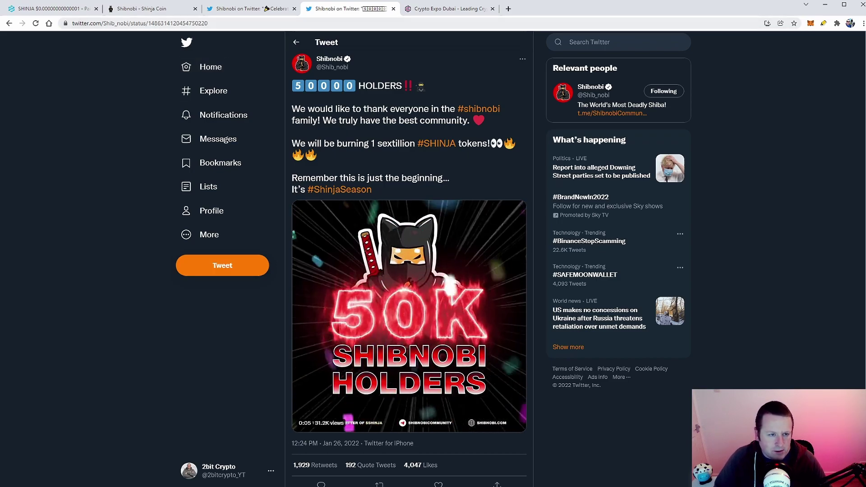
# - Switch back to the DEXTools SHINJA/WETH chart showing the updated price and new buy
pyautogui.hotkey('ctrl', '1')
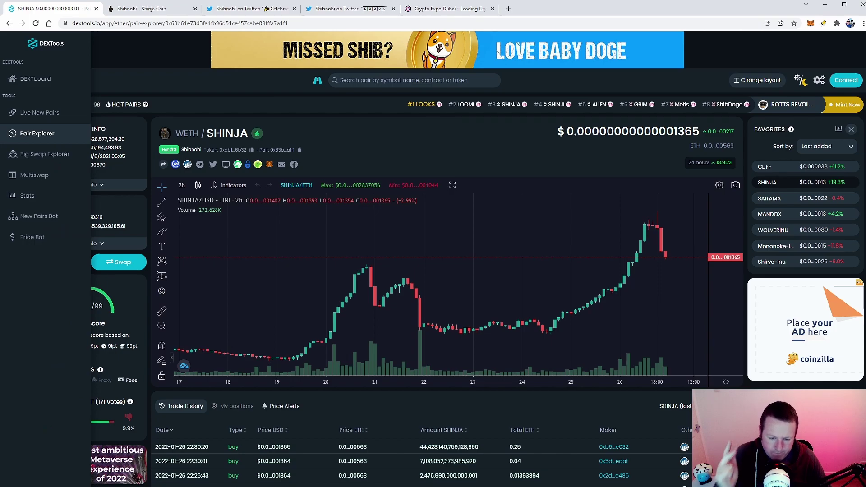
# - Show the Crypto Expo Dubai speakers, including Shibnobi co-founder Cliff Fettner
pyautogui.click(447, 8)
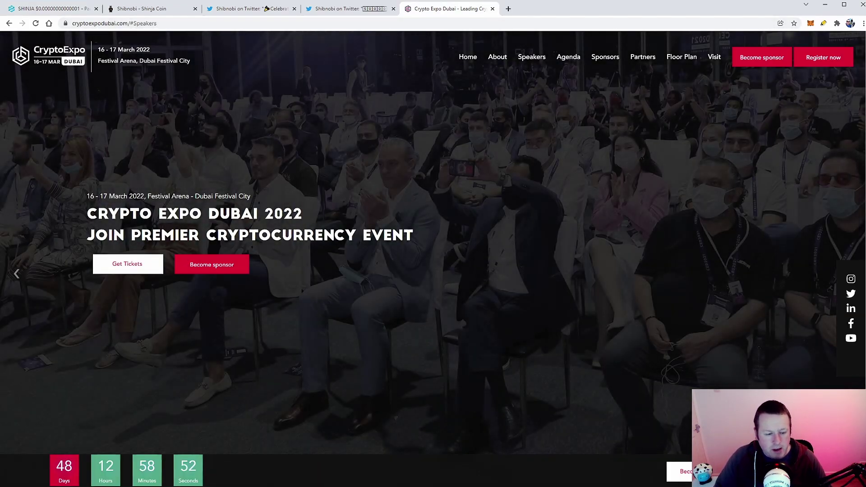
pyautogui.scroll(-5, 433, 271)
pyautogui.scroll(-4, 433, 271)
pyautogui.scroll(-4, 433, 271)
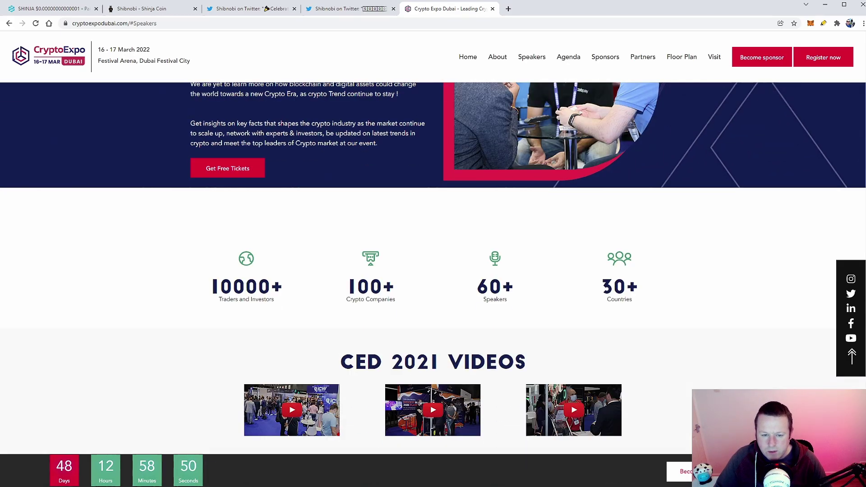
pyautogui.scroll(-4, 433, 271)
pyautogui.scroll(-5, 433, 271)
pyautogui.scroll(-5, 434, 271)
pyautogui.scroll(-5, 434, 271)
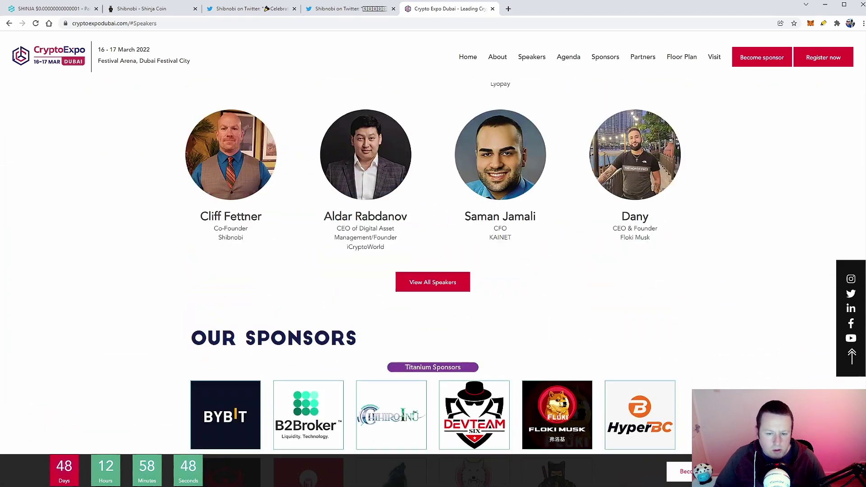
pyautogui.scroll(-4, 434, 271)
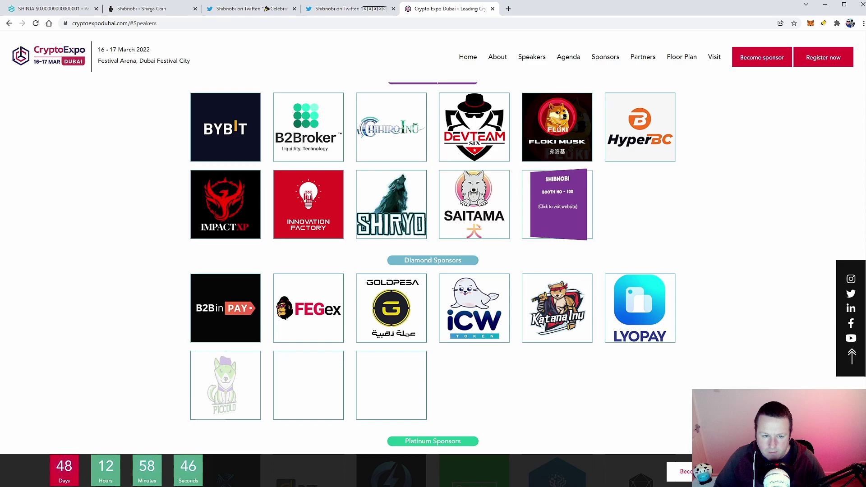
pyautogui.scroll(1, 434, 271)
pyautogui.scroll(5, 434, 271)
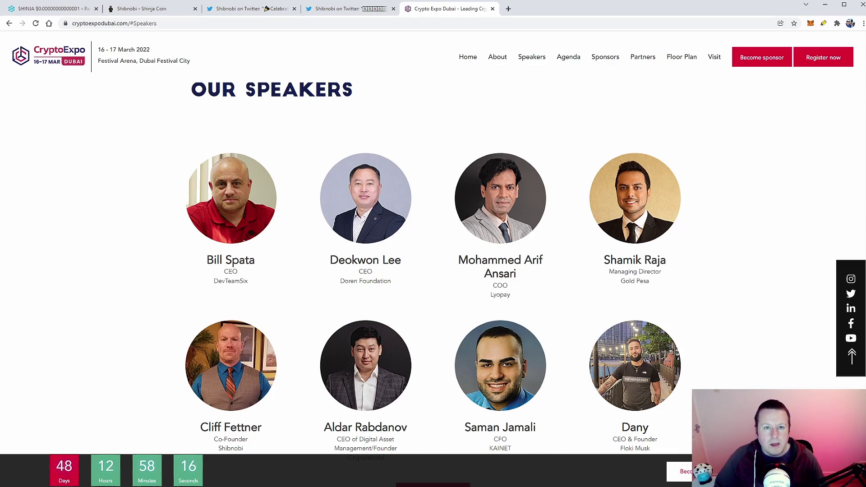
# - Switch back to the DEXTools SHINJA/WETH chart and its trade history
pyautogui.hotkey('ctrl', '1')
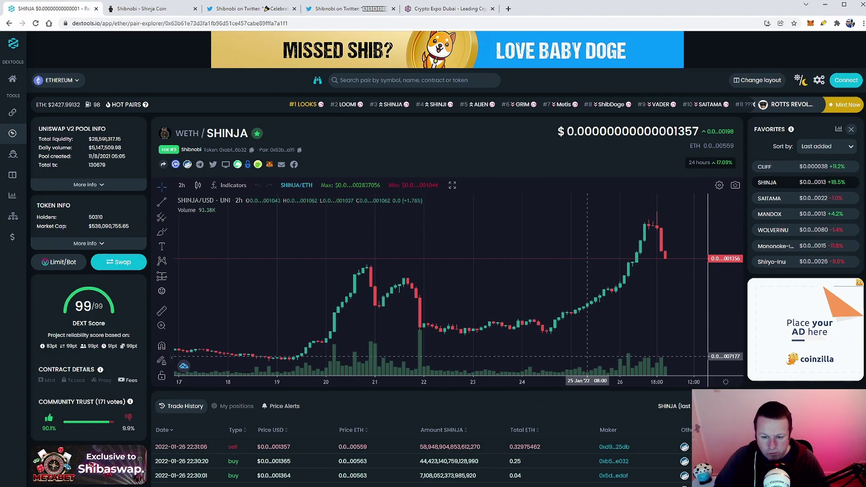